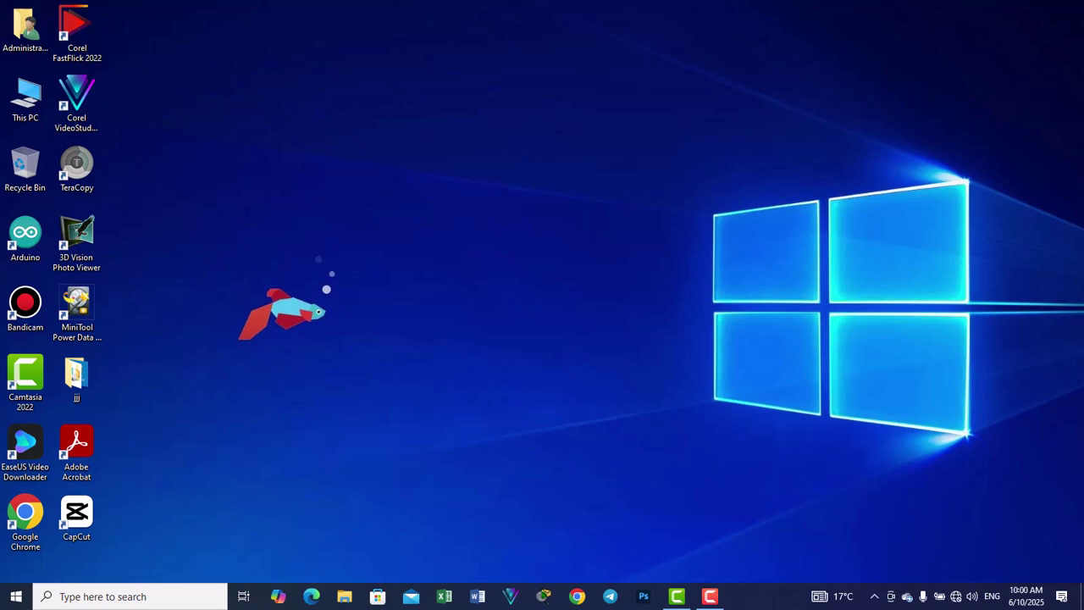
# Step: Find the Windows Run dialog through search and run the command "recent" to open the Recent folder
pyautogui.press('super+s')
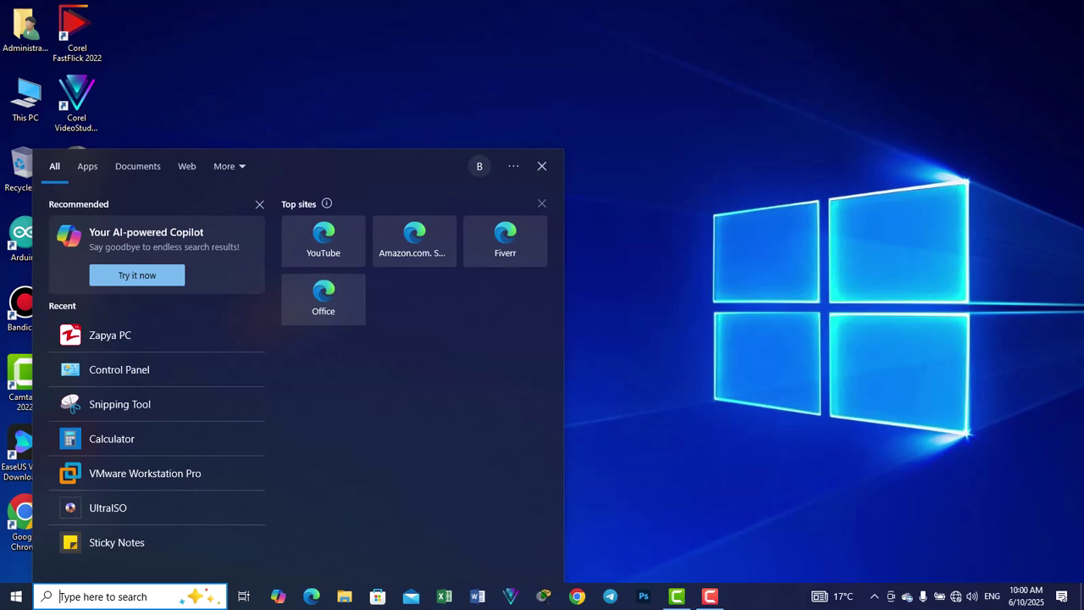
pyautogui.write('run')
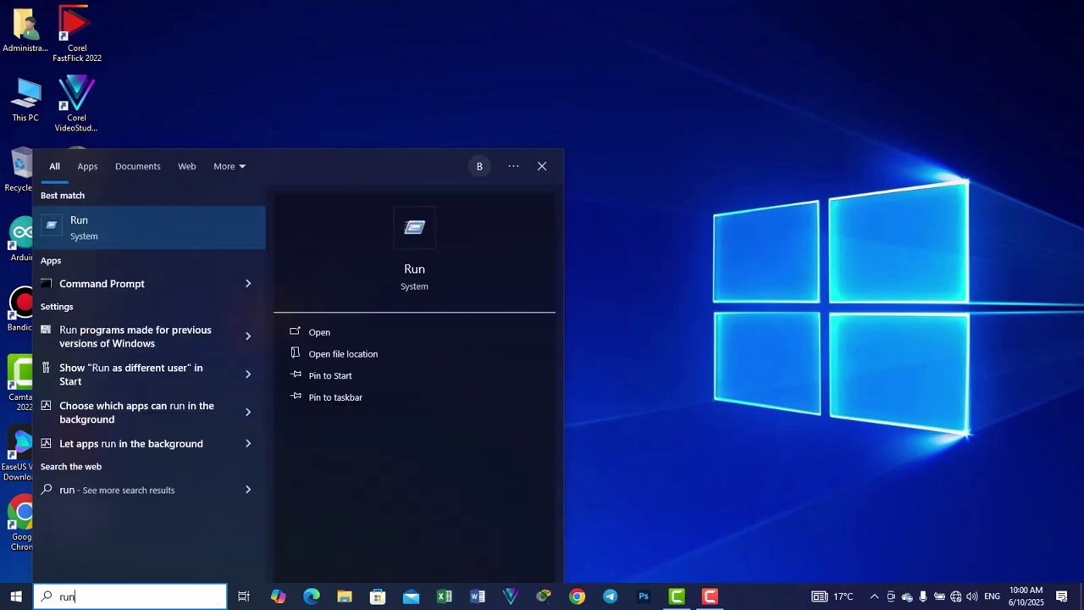
pyautogui.press('Return')
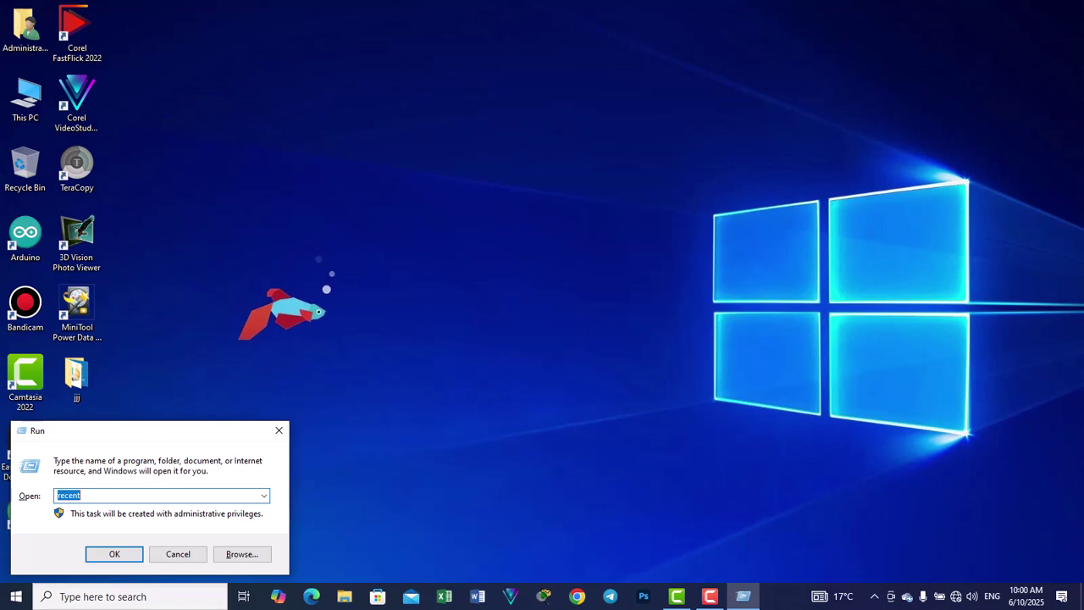
pyautogui.write('rece')
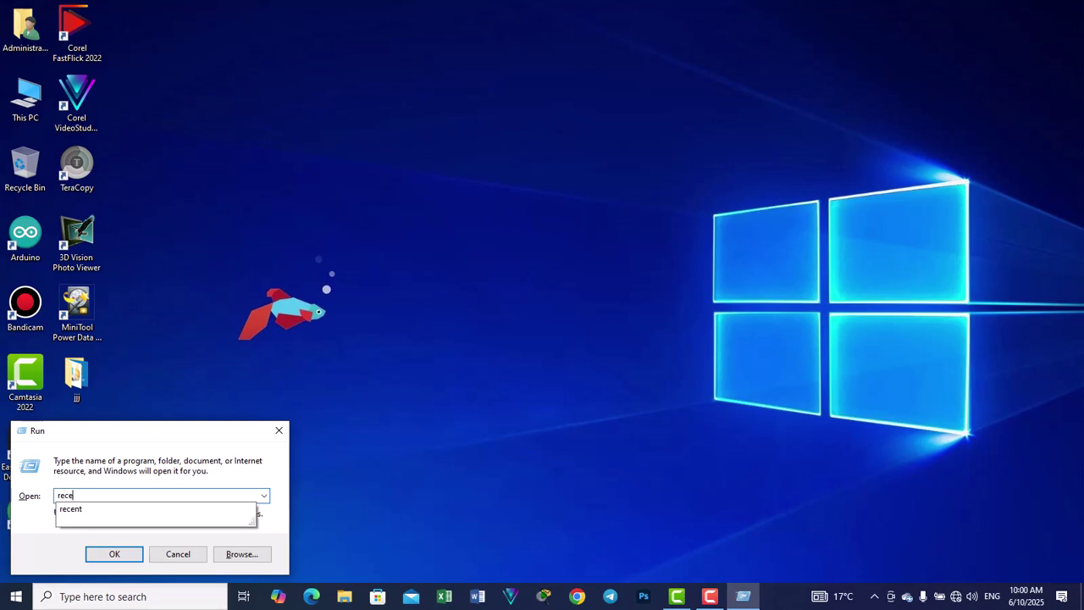
pyautogui.write('nt')
pyautogui.press('Return')
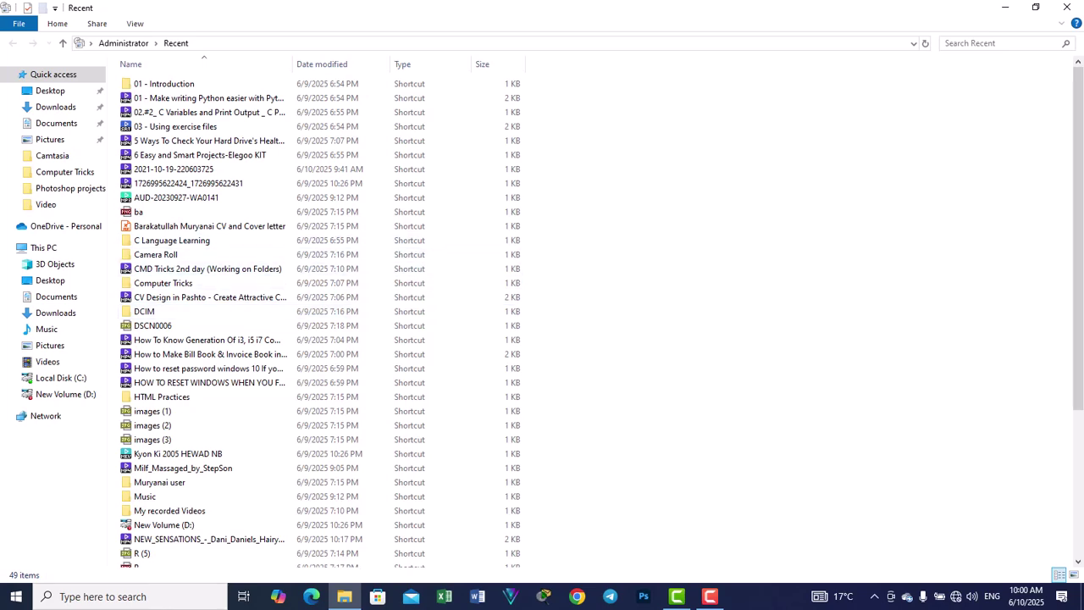
# Step: Delete all the shortcuts in the Recent folder and close its window
pyautogui.moveTo(739, 178); pyautogui.dragTo(325, 344)
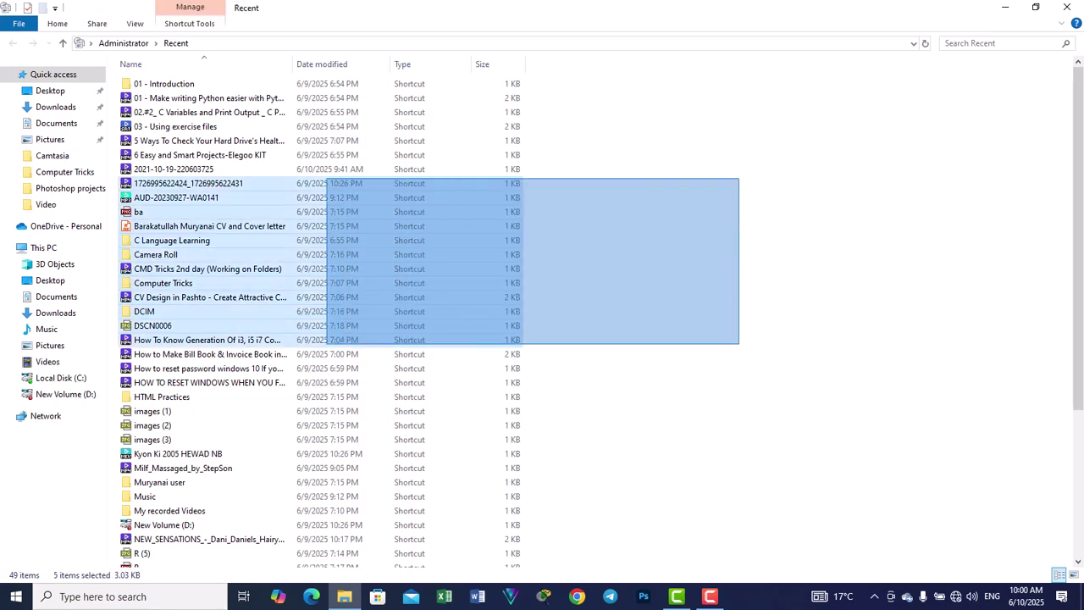
pyautogui.click(325, 342)
pyautogui.click(644, 313)
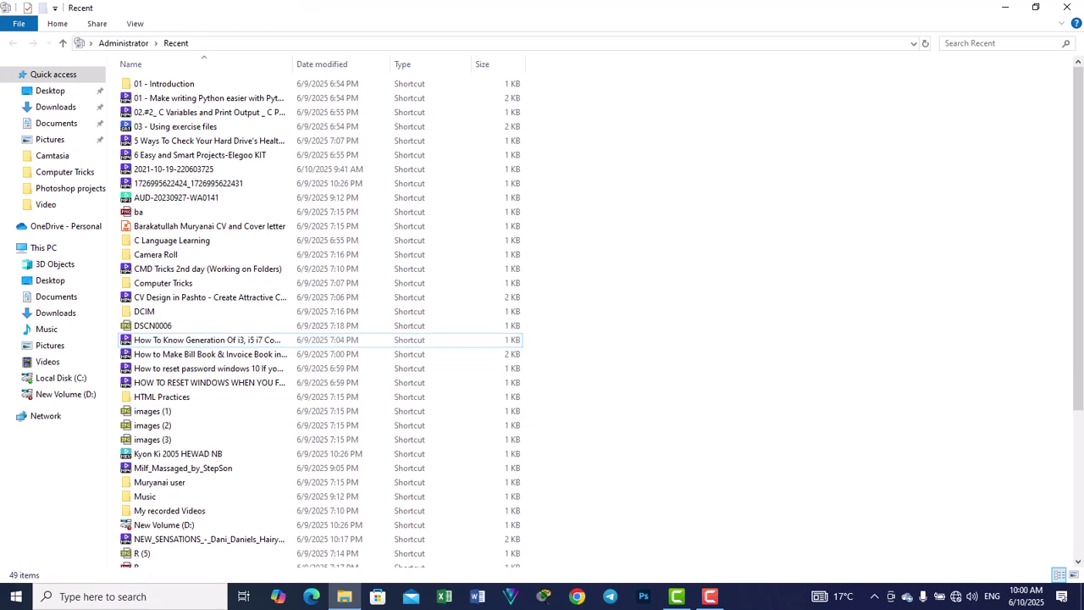
pyautogui.hotkey('ctrl', 'a')
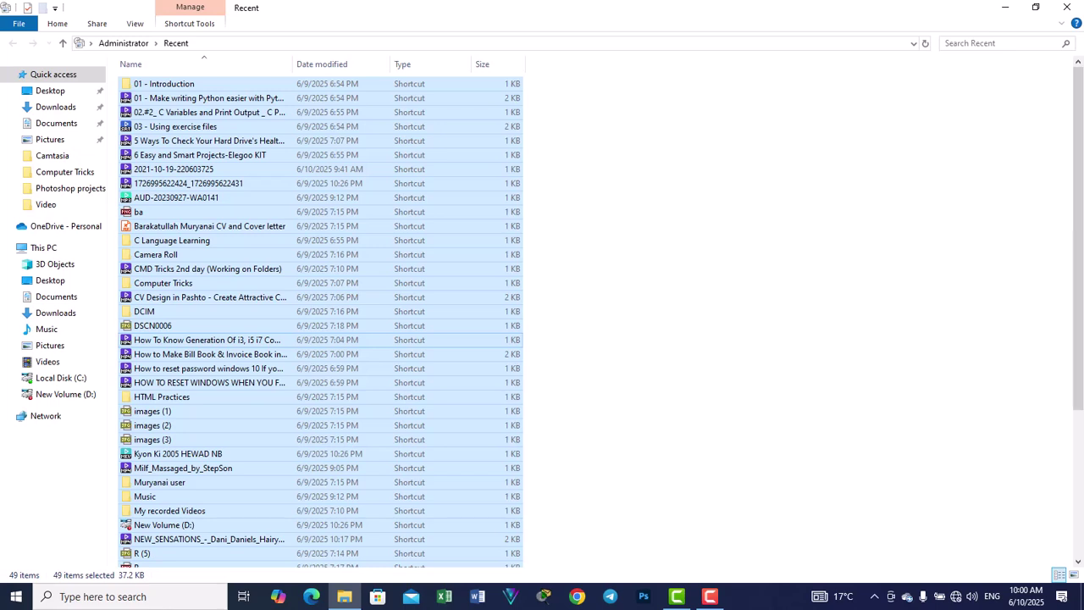
pyautogui.press('Delete')
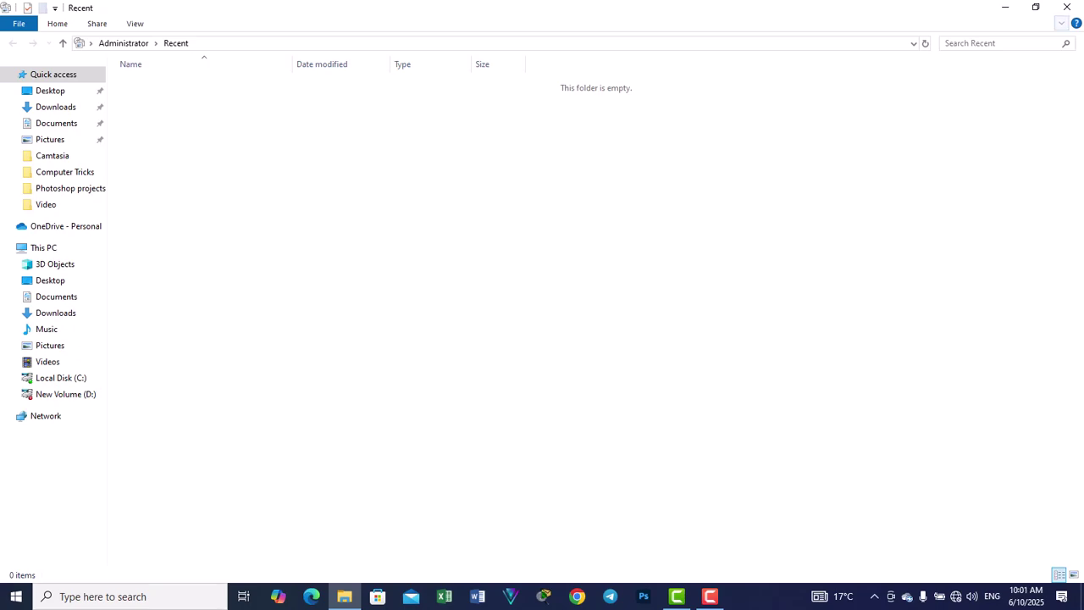
pyautogui.click(1066, 7)
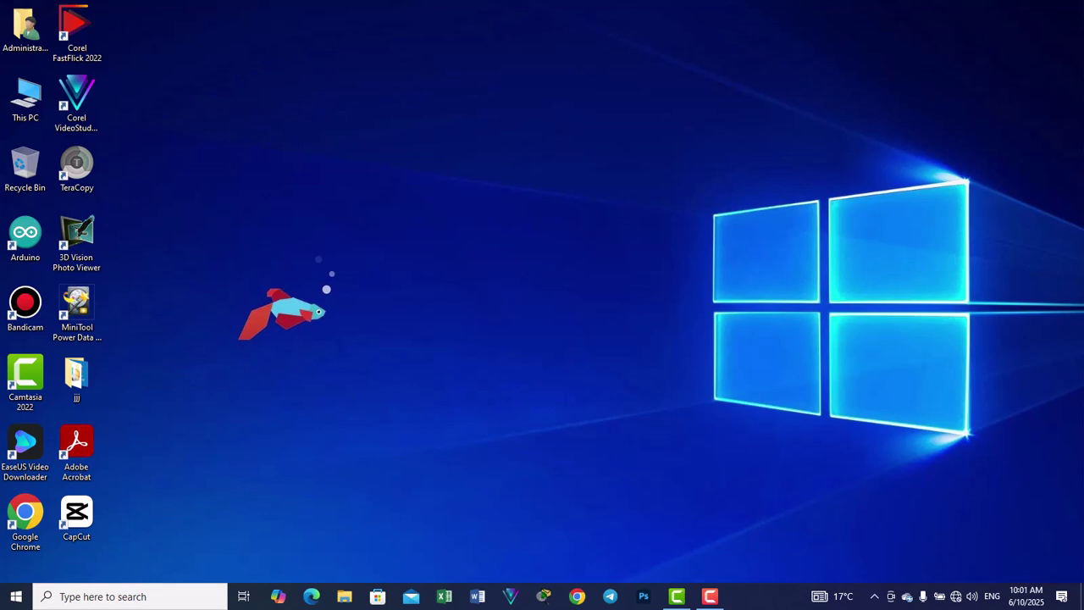
# Step: Run the command "%temp%" from the Run dialog to open the Temp folder
pyautogui.press('super+r')
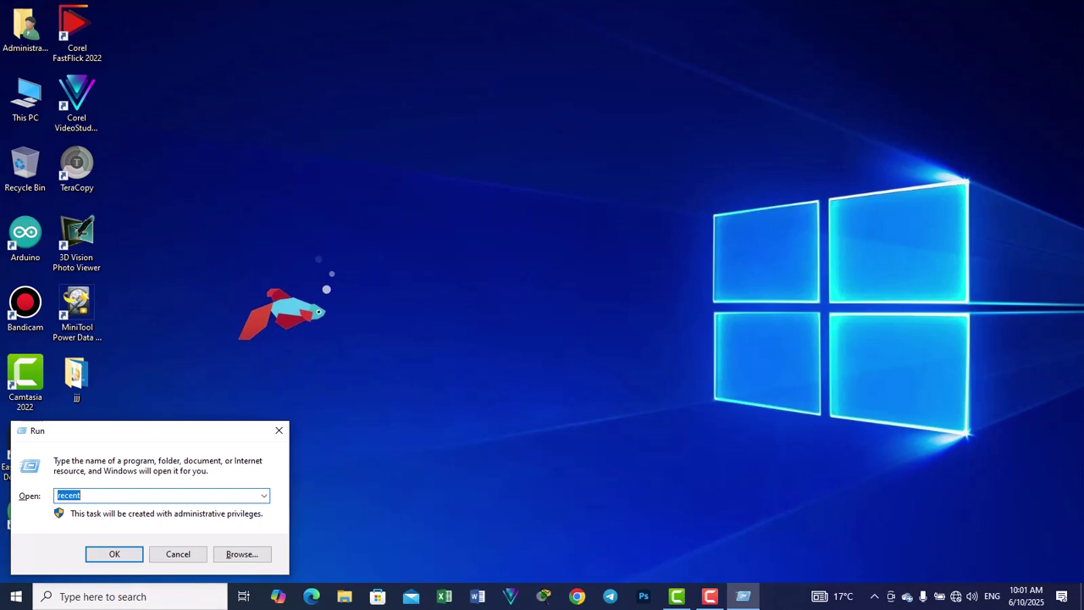
pyautogui.write('%temo')
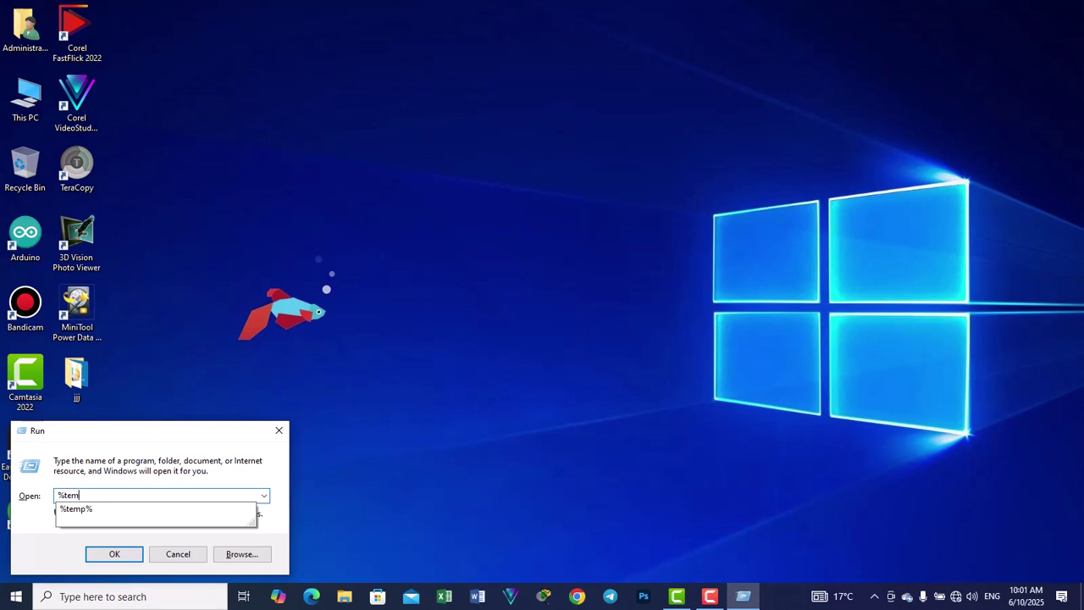
pyautogui.press('BackSpace')
pyautogui.write('p%')
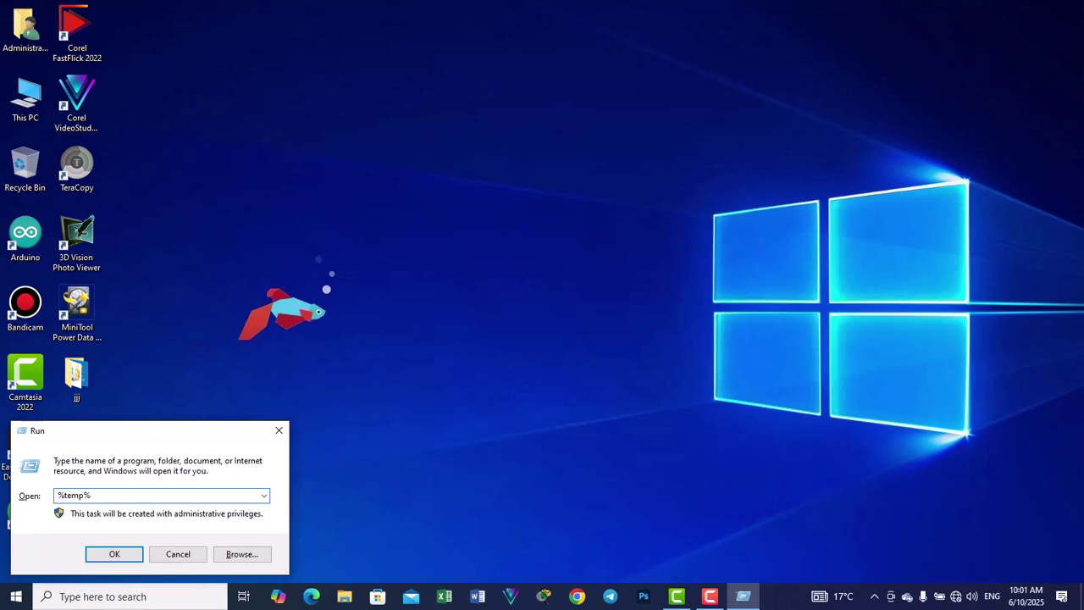
pyautogui.press('Return')
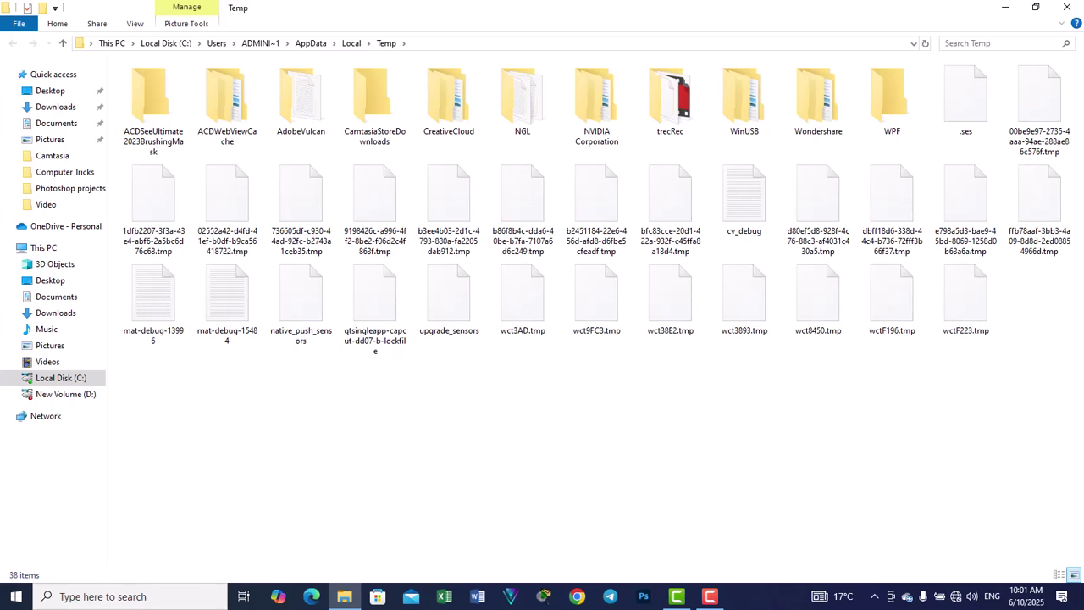
# Step: Permanently delete all files and folders in the Temp folder, dismissing the file-in-use dialog, and close the window
pyautogui.moveTo(1071, 455); pyautogui.dragTo(132, 88)
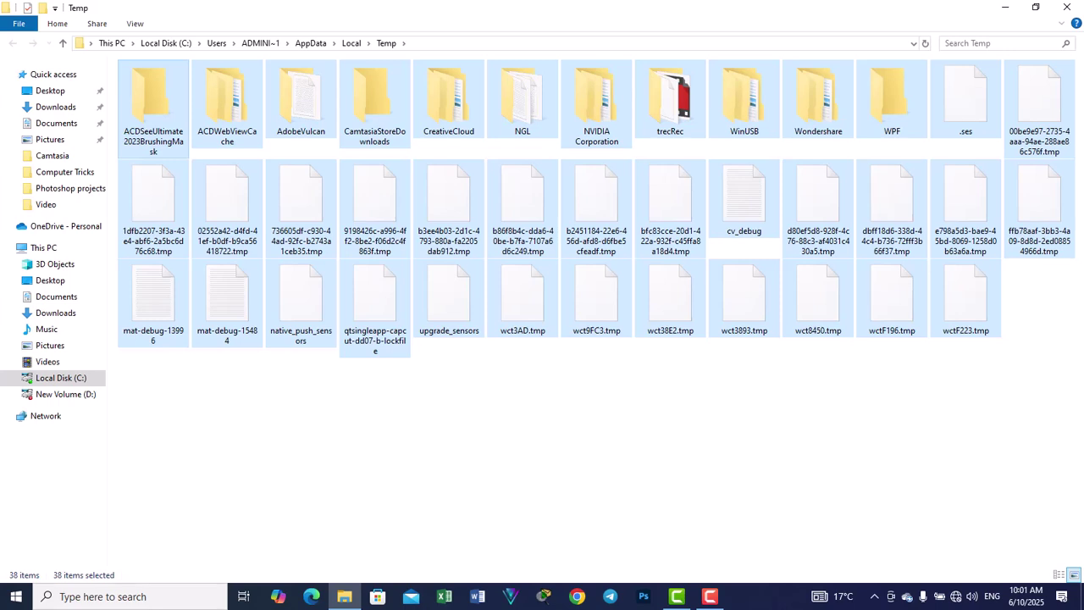
pyautogui.hotkey('shift', 'Delete')
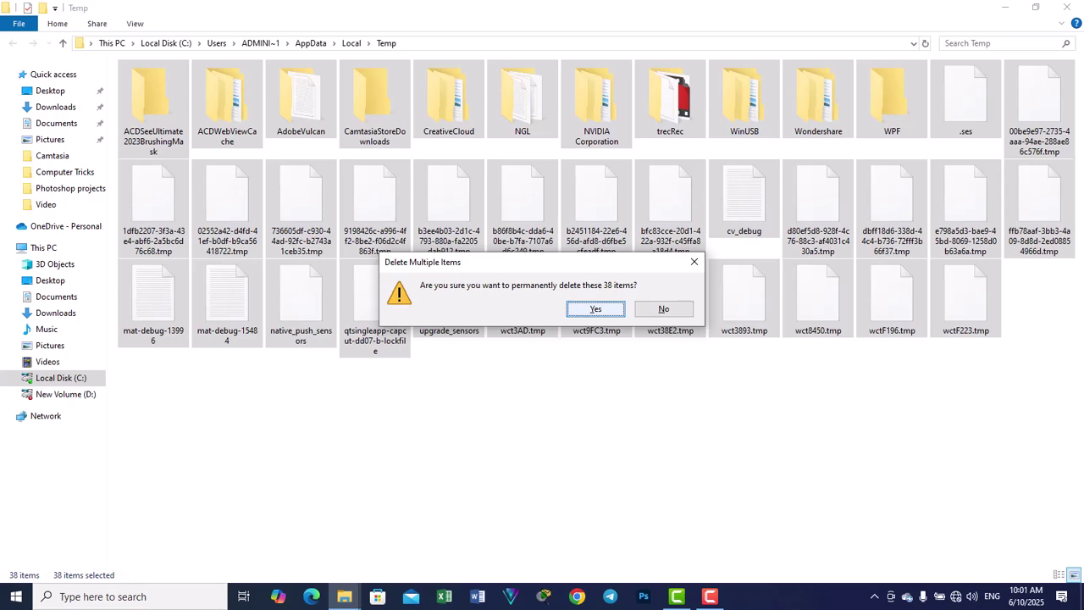
pyautogui.press('Return')
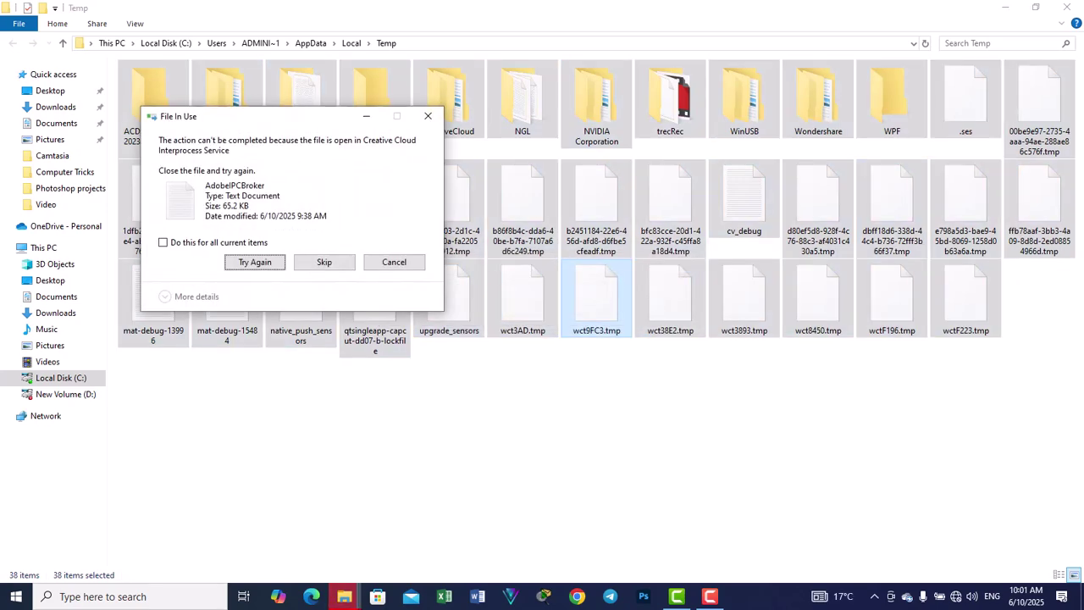
pyautogui.press('Tab')
pyautogui.press('Tab')
pyautogui.press('Return')
pyautogui.click(1069, 8)
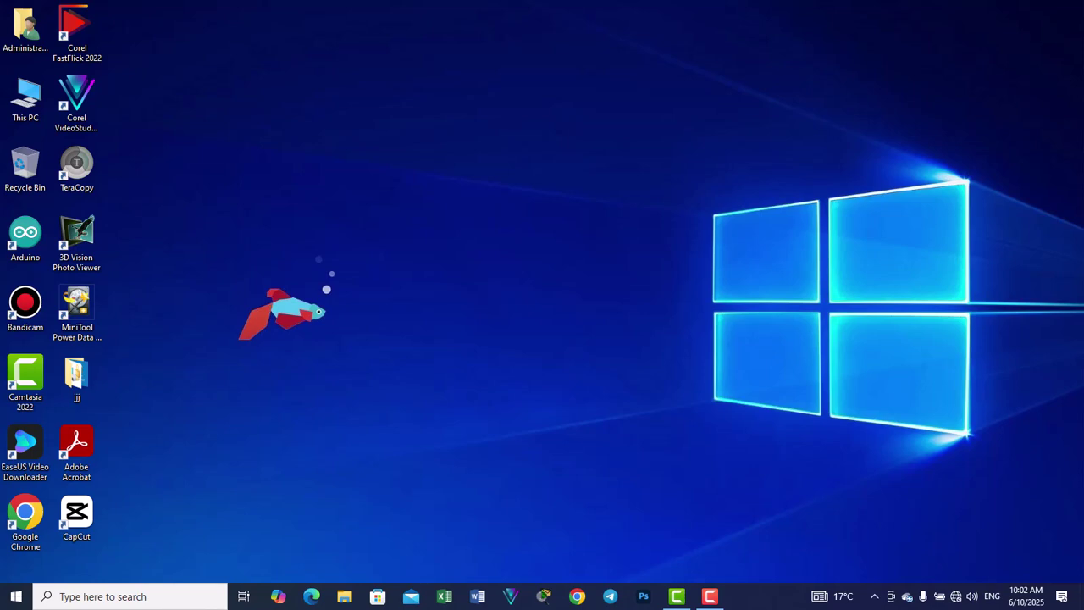
# Step: Run the command "prefetch" from the Run dialog to open the Windows Prefetch folder
pyautogui.press('super+r')
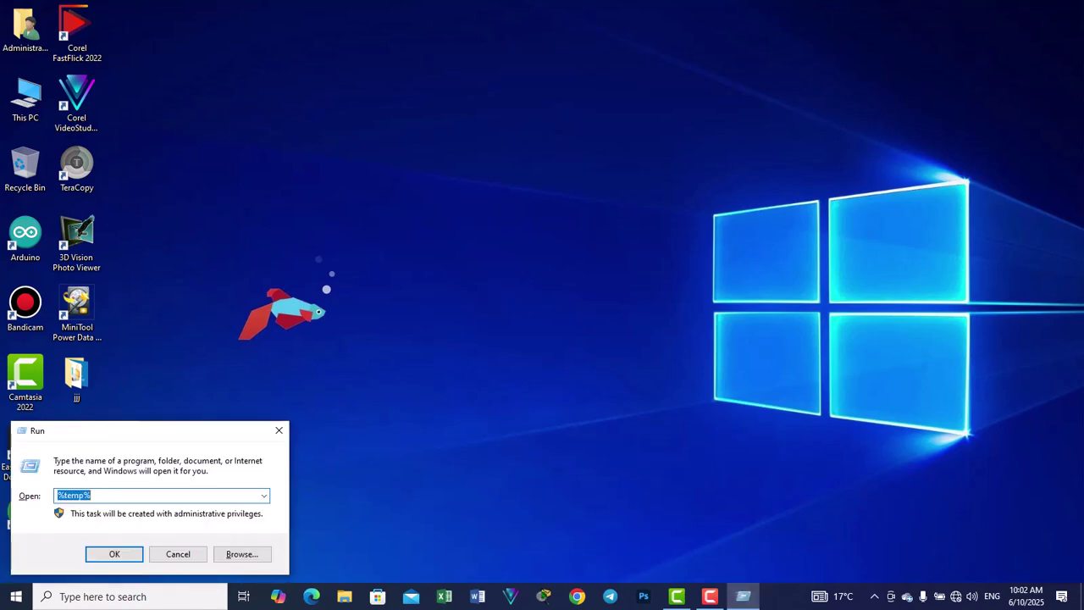
pyautogui.write('p')
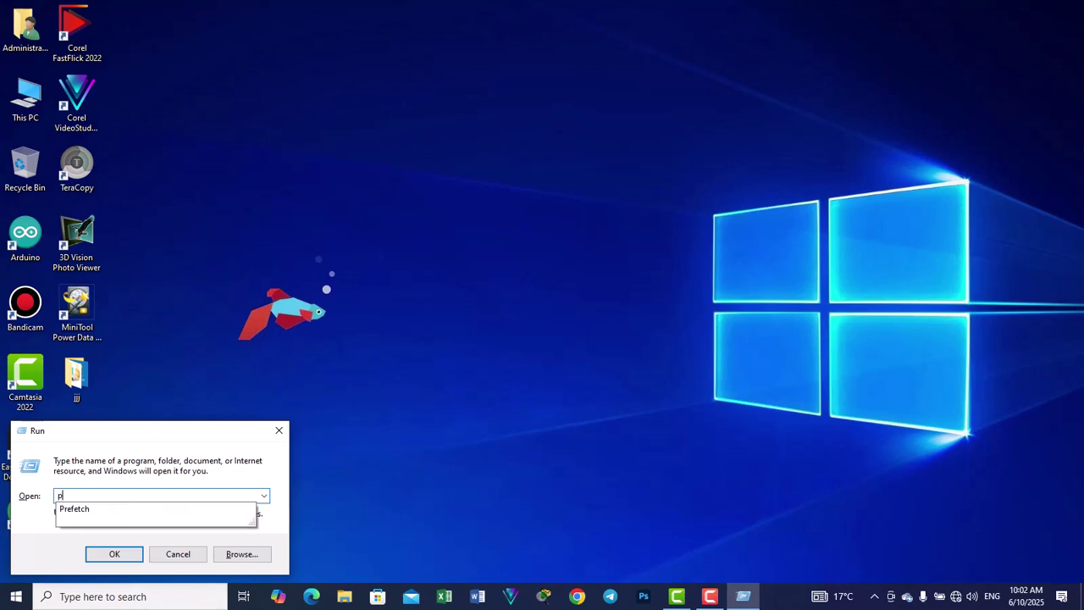
pyautogui.write('refetch')
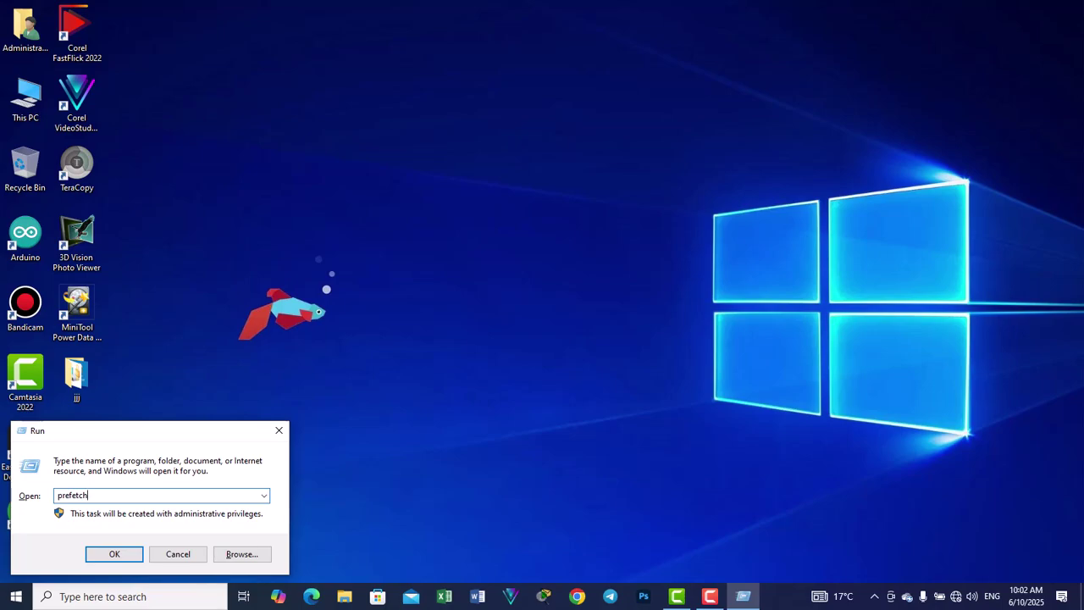
pyautogui.press('Return')
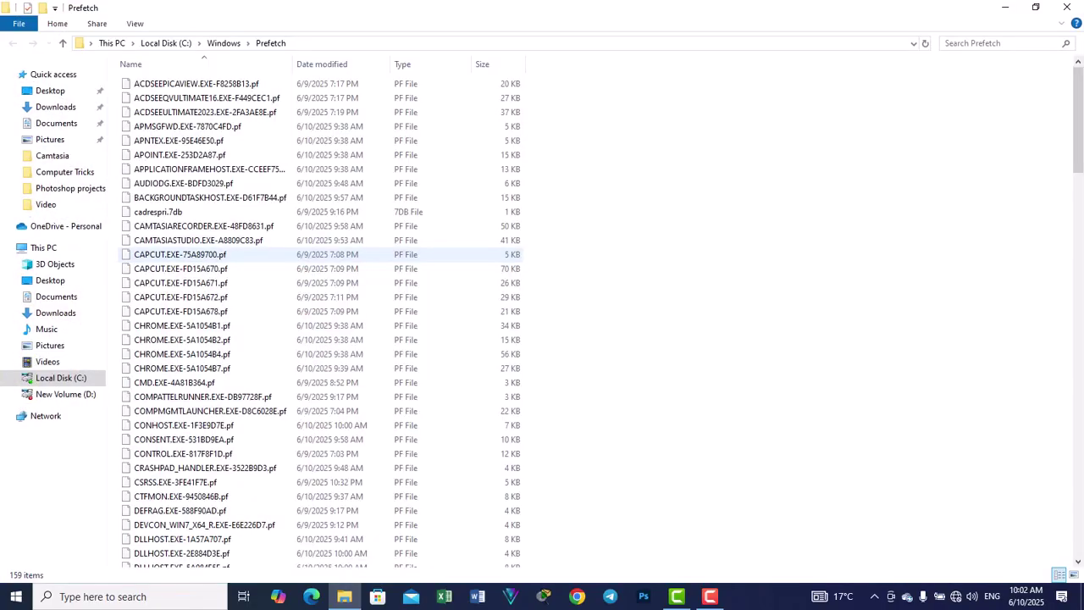
# Step: Permanently delete all files in the Prefetch folder
pyautogui.hotkey('ctrl', 'a')
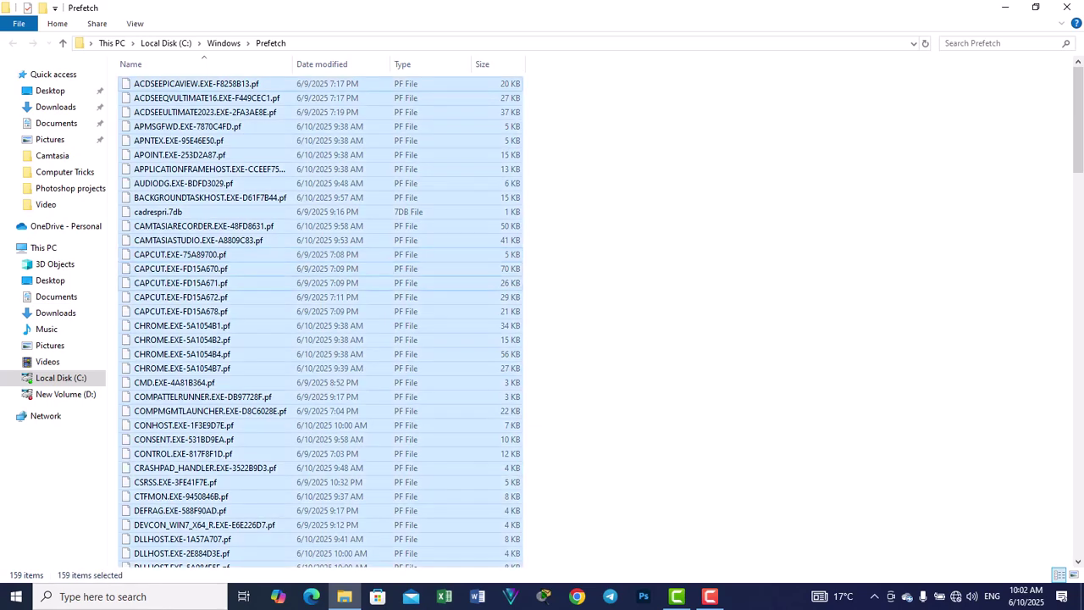
pyautogui.hotkey('shift', 'Delete')
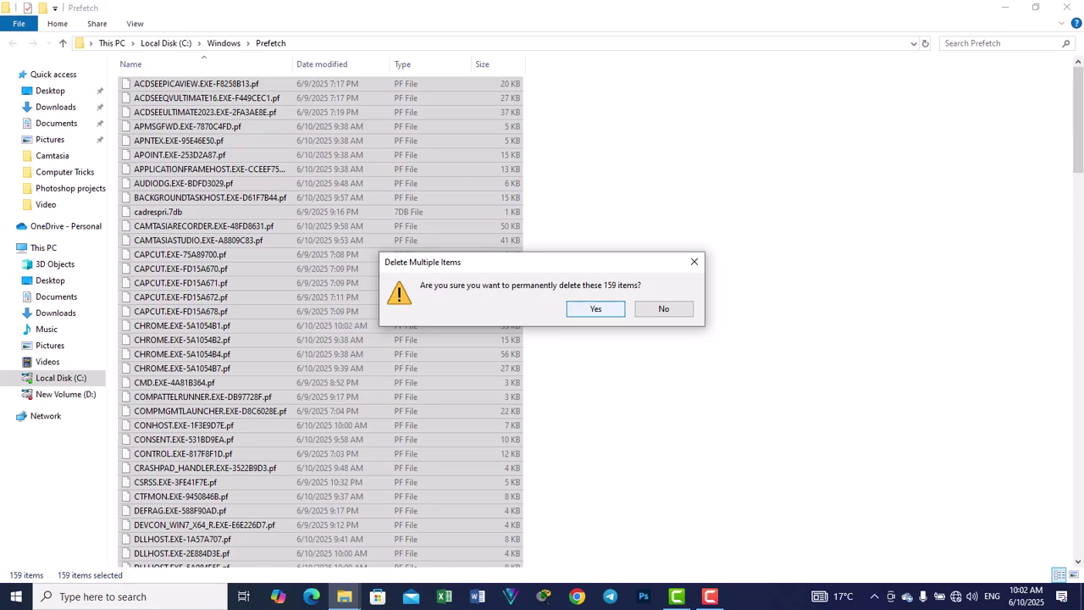
pyautogui.press('Return')
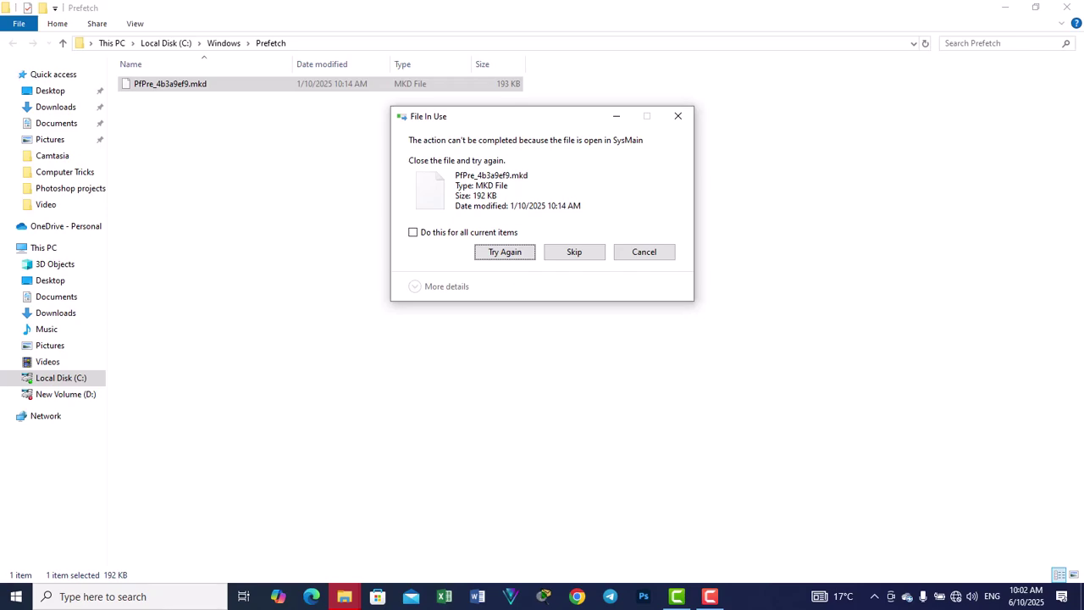